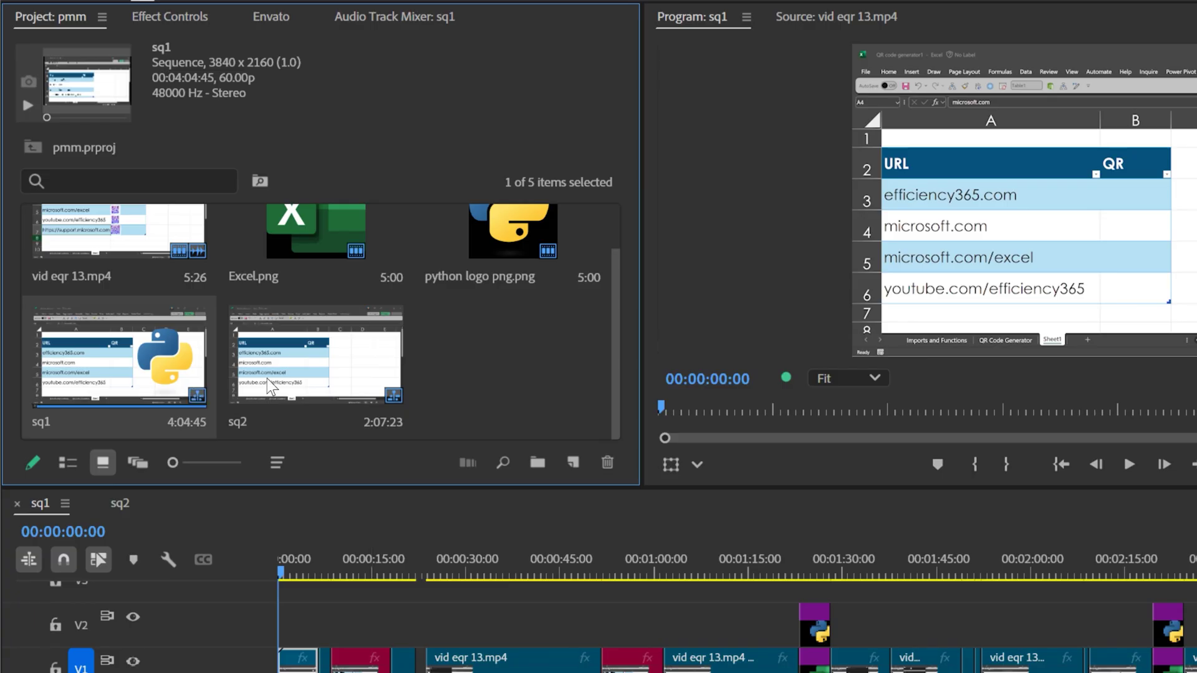
# - Preview sq2, vid eqr 13.mp4, then Excel.png in the Project panel to show Excel.png used 4 times
pyautogui.click(268, 379)
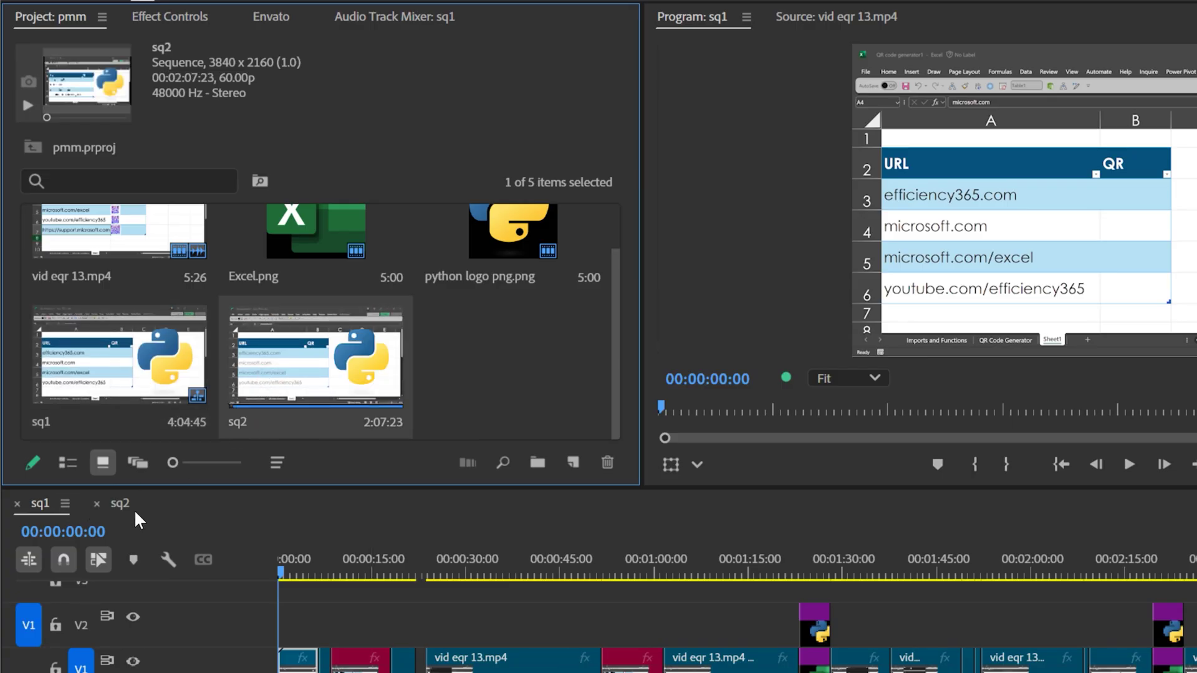
pyautogui.scroll(1, 499, 383)
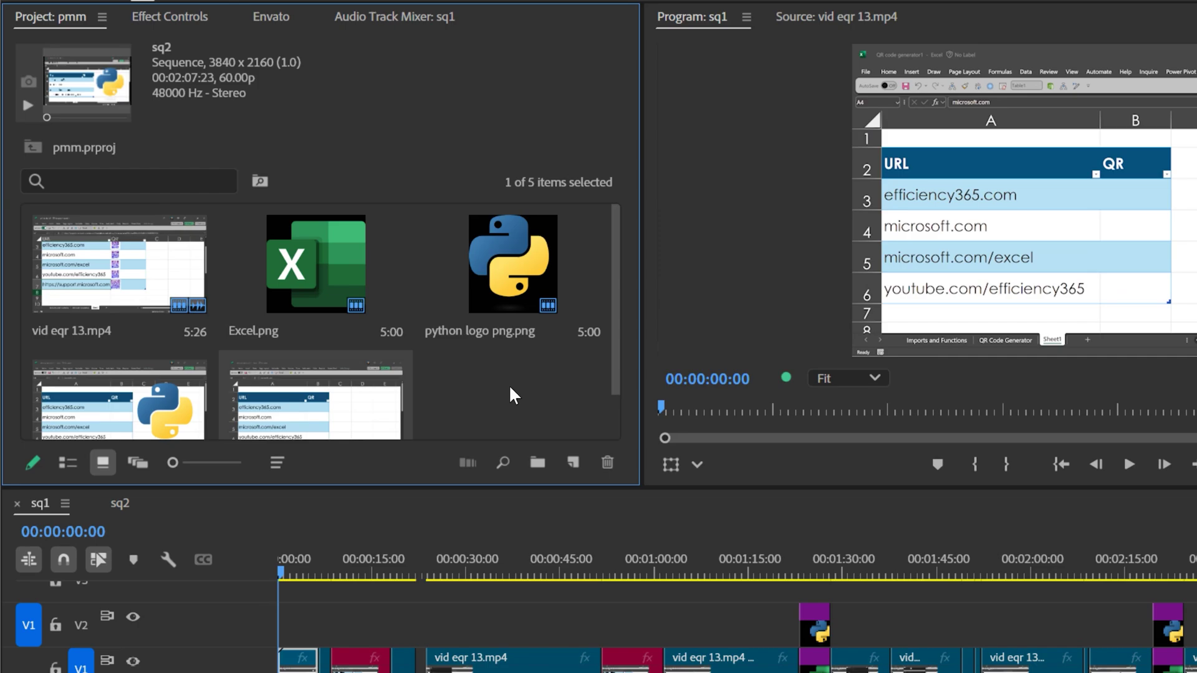
pyautogui.click(134, 275)
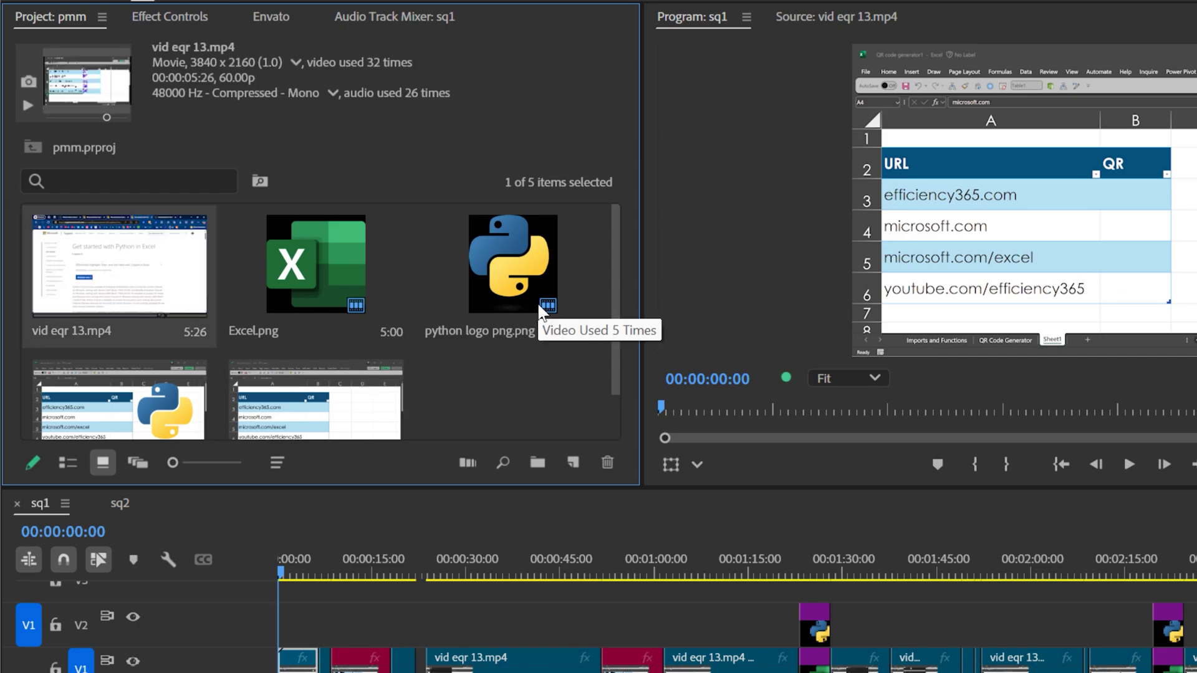
pyautogui.click(329, 284)
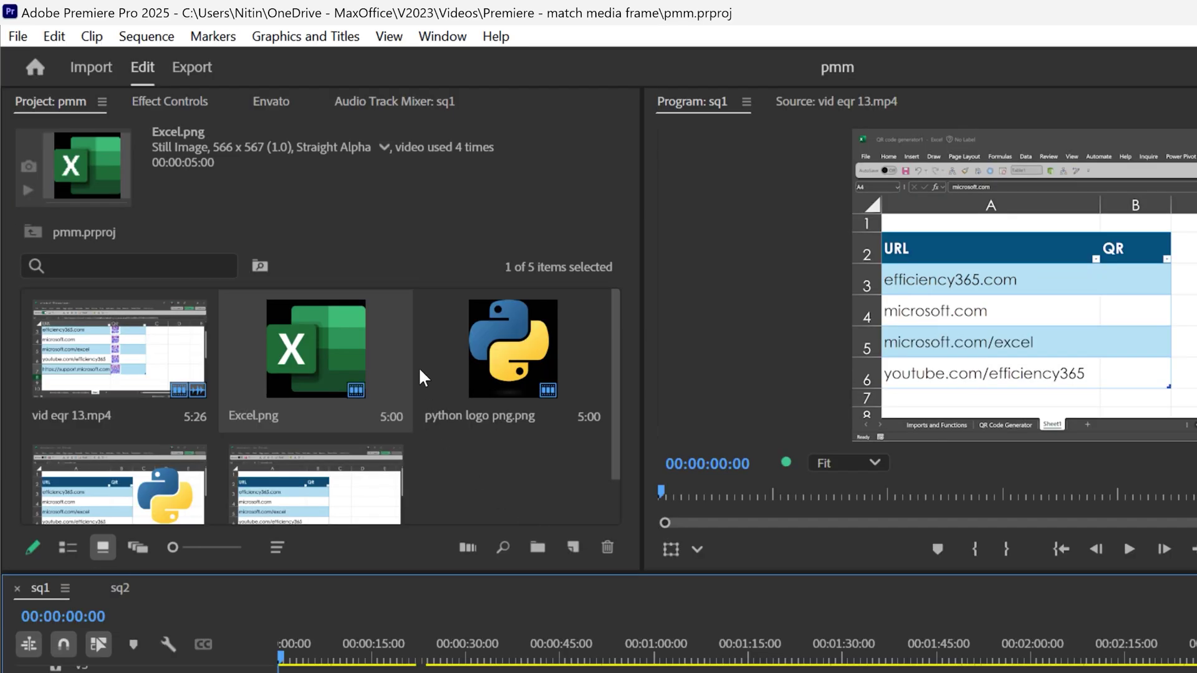
# - Turn the Project Preview Area off and on, then show vid eqr 13.mp4's 32 video and 26 audio uses
pyautogui.click(101, 102)
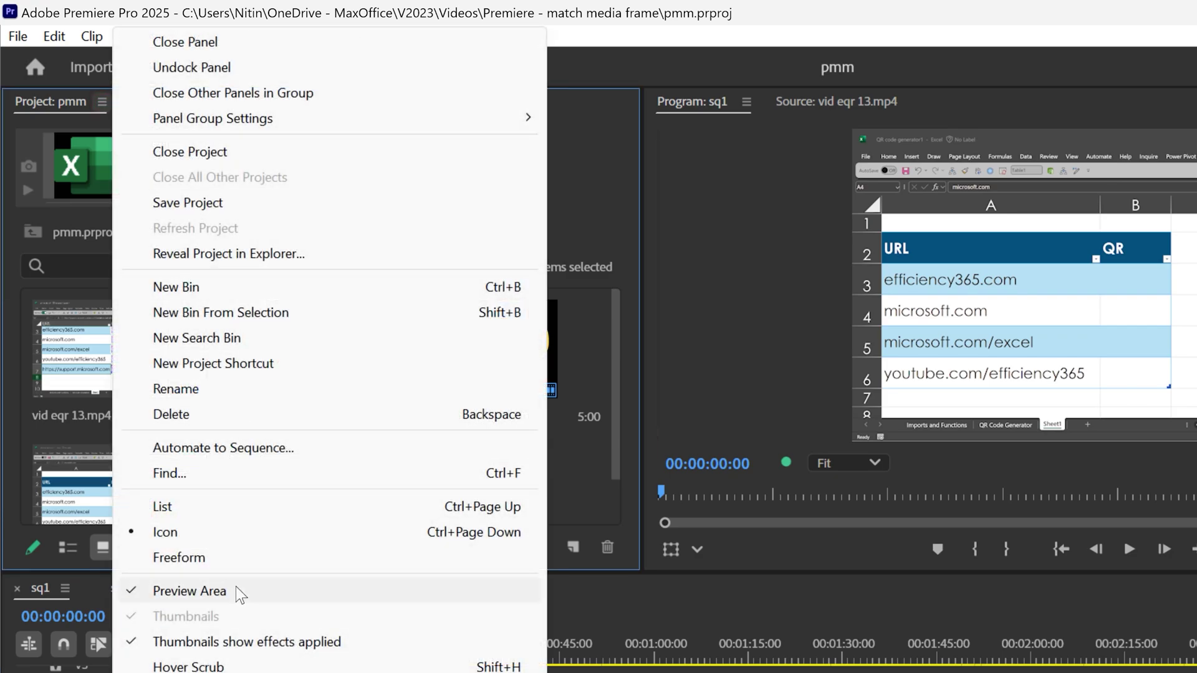
pyautogui.click(241, 592)
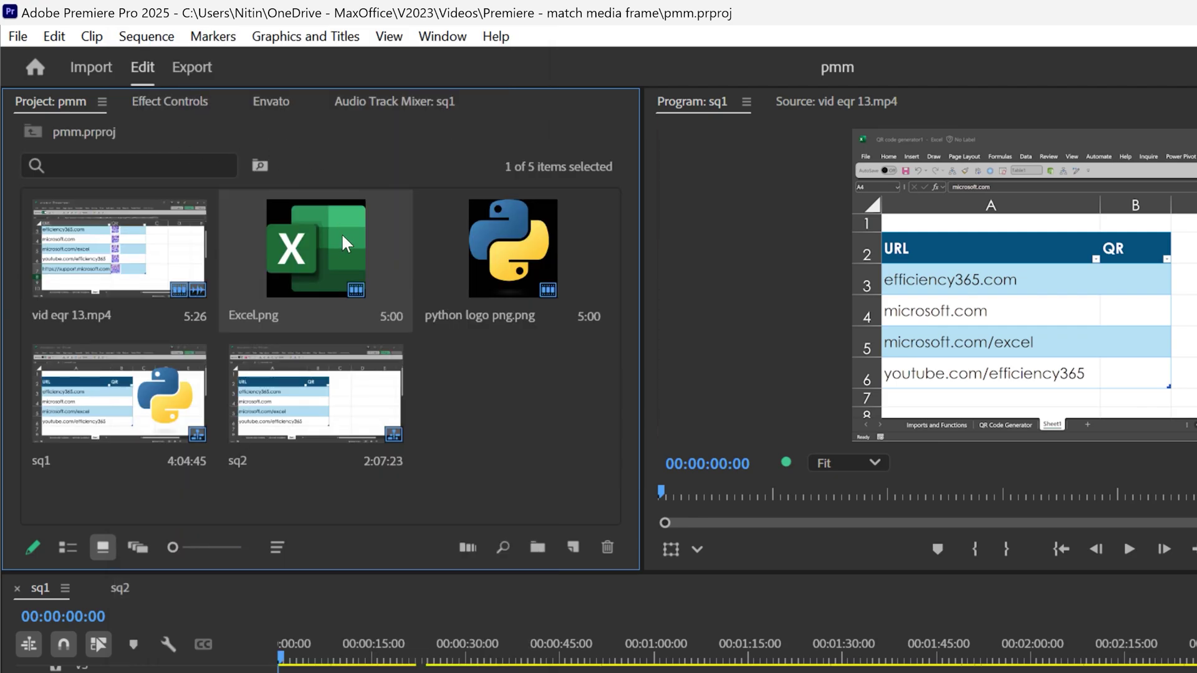
pyautogui.click(100, 101)
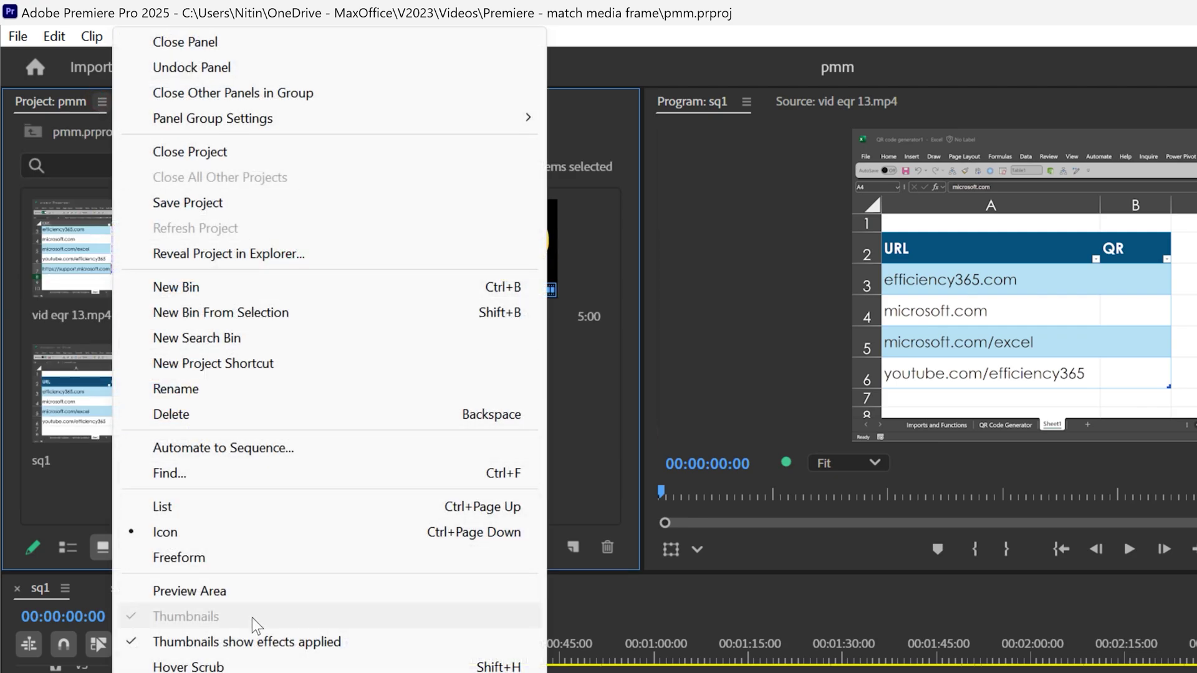
pyautogui.click(249, 590)
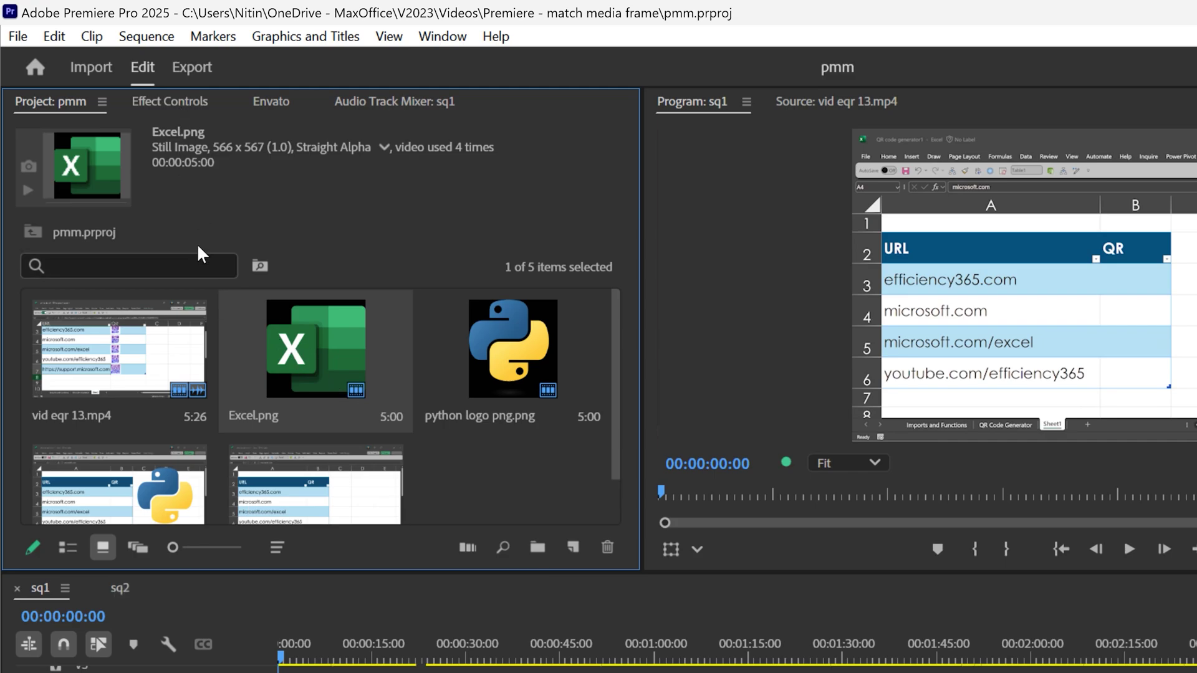
pyautogui.click(139, 351)
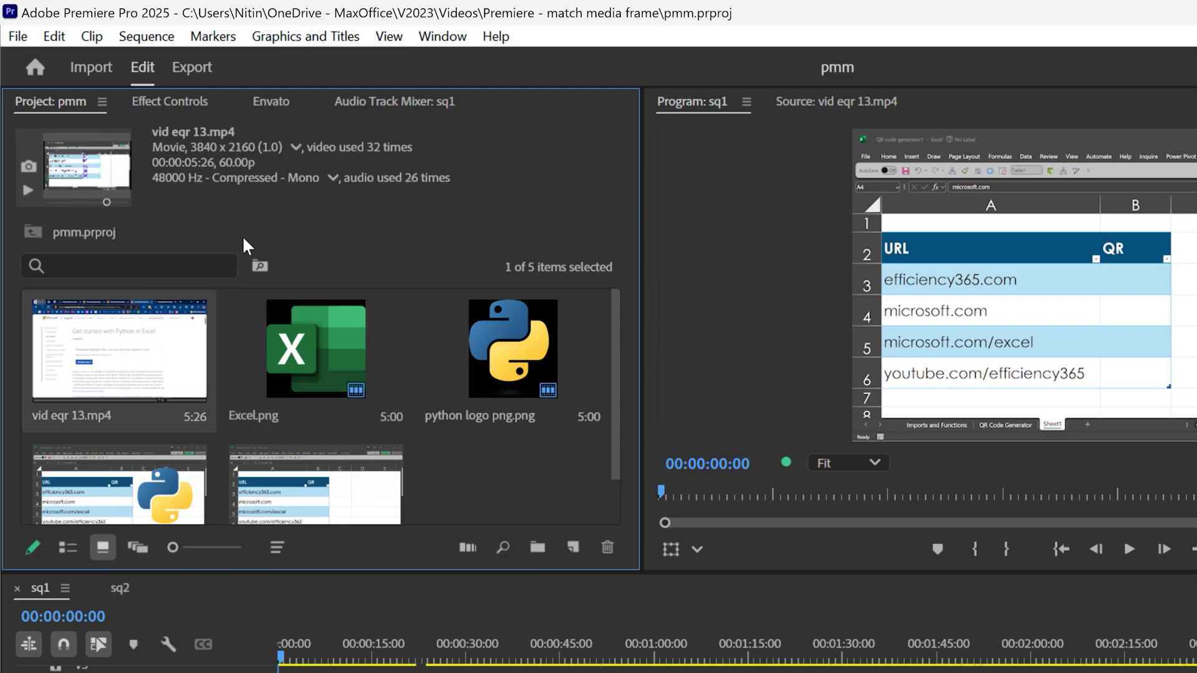
# - Open Excel.png's 'video used 4 times' list and jump to its use in sequence sq2
pyautogui.click(327, 346)
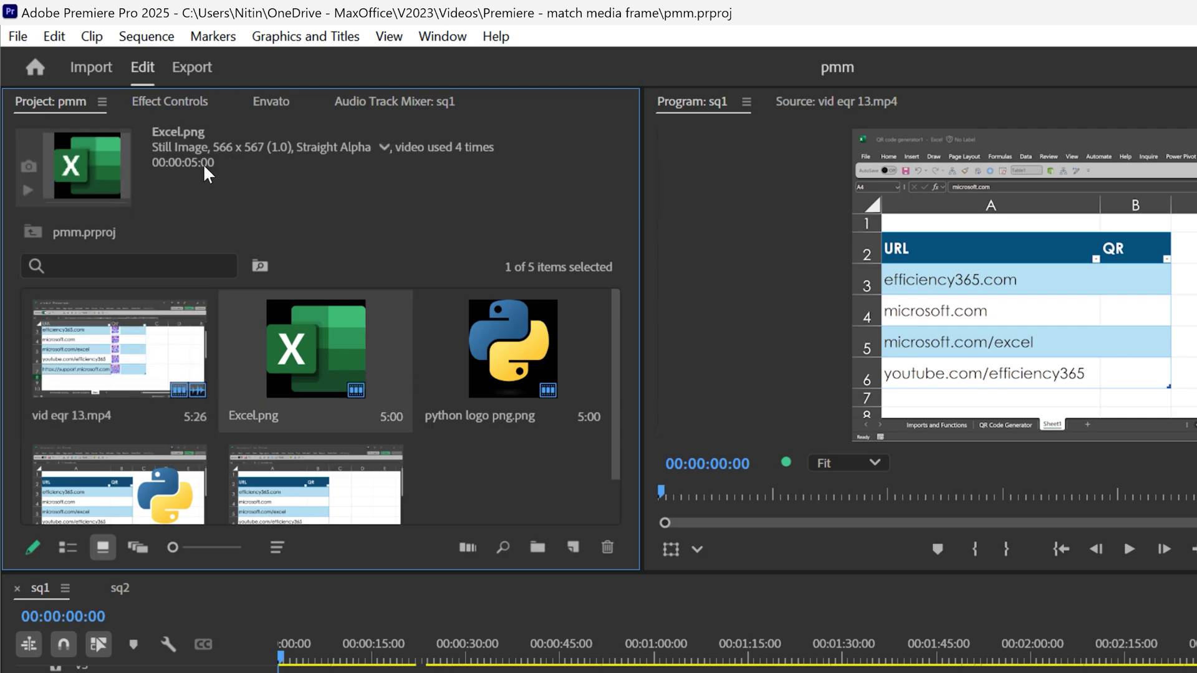
pyautogui.click(386, 148)
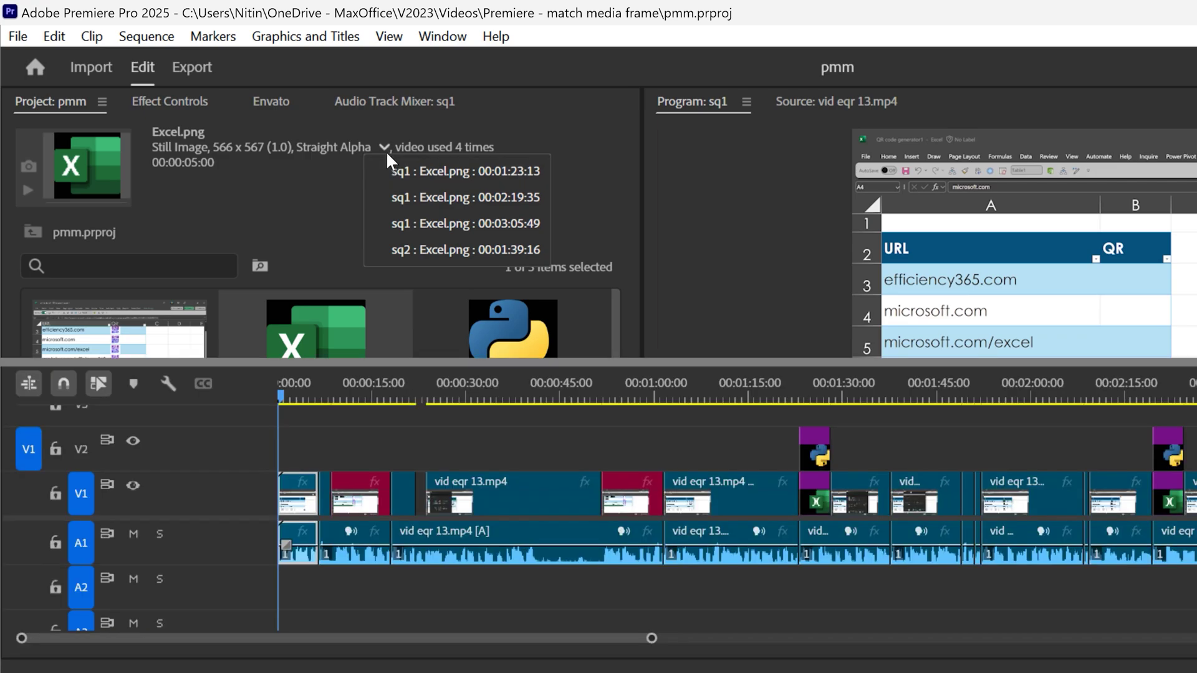
pyautogui.click(438, 249)
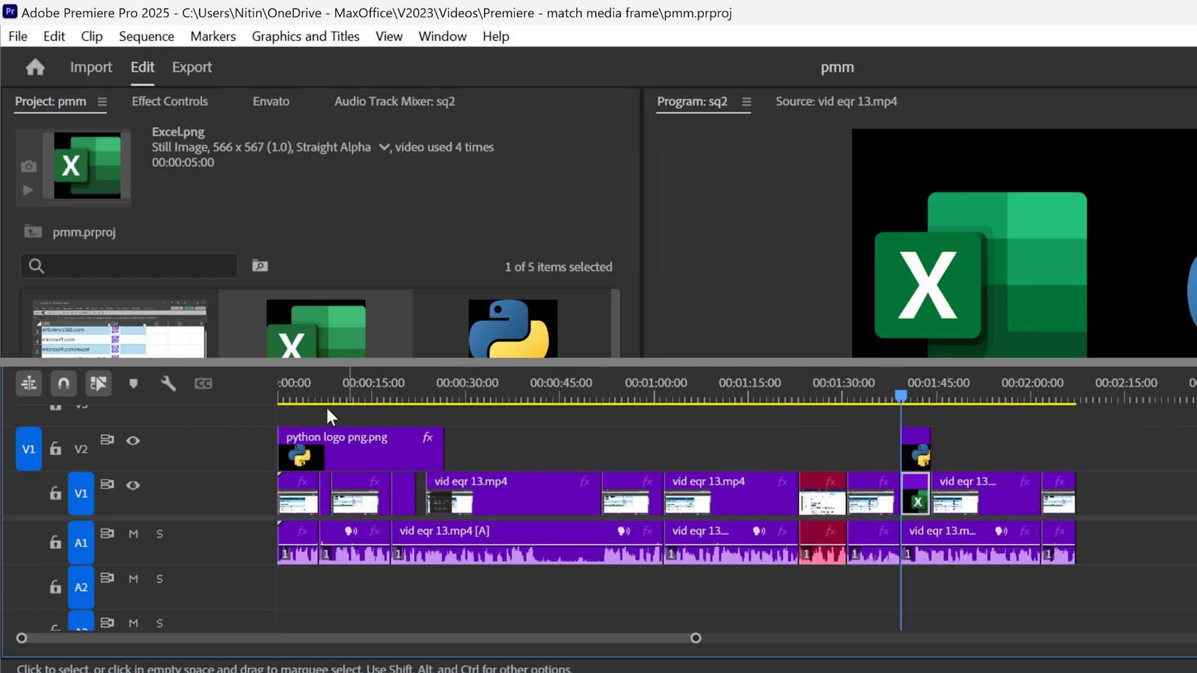
# - Close sq2, then jump again to Excel.png at 00:01:39:16 in sq2 from its usage list
pyautogui.hotkey('ctrl', 'w')
pyautogui.click(384, 147)
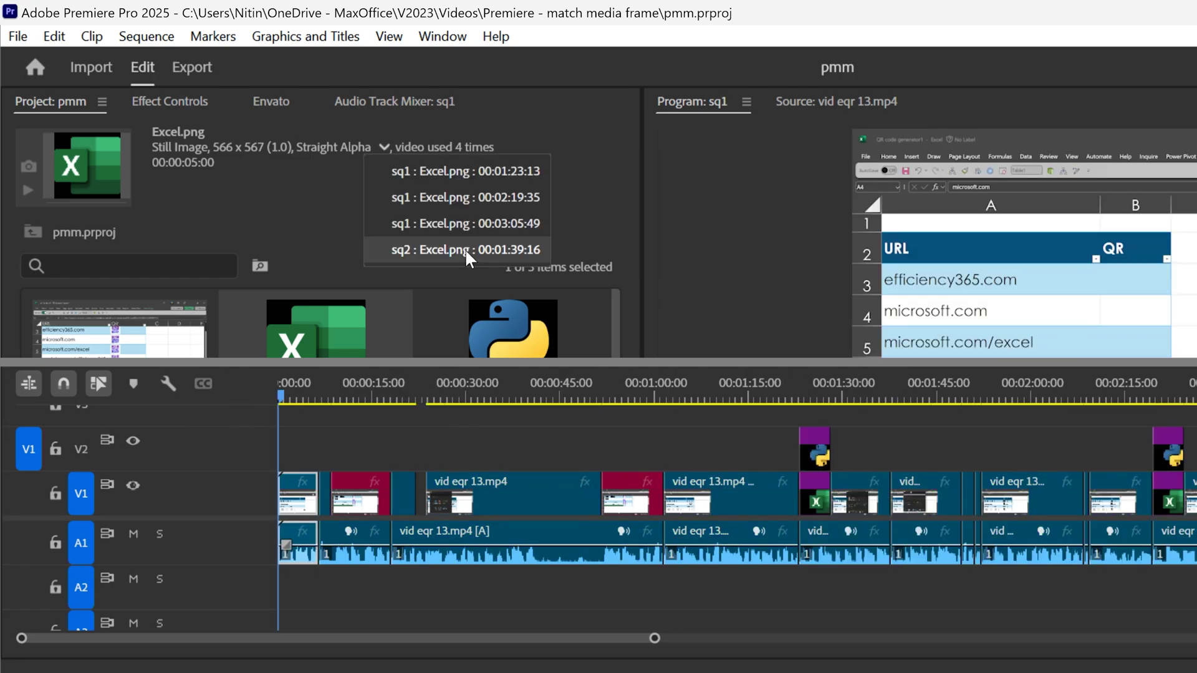
pyautogui.click(465, 249)
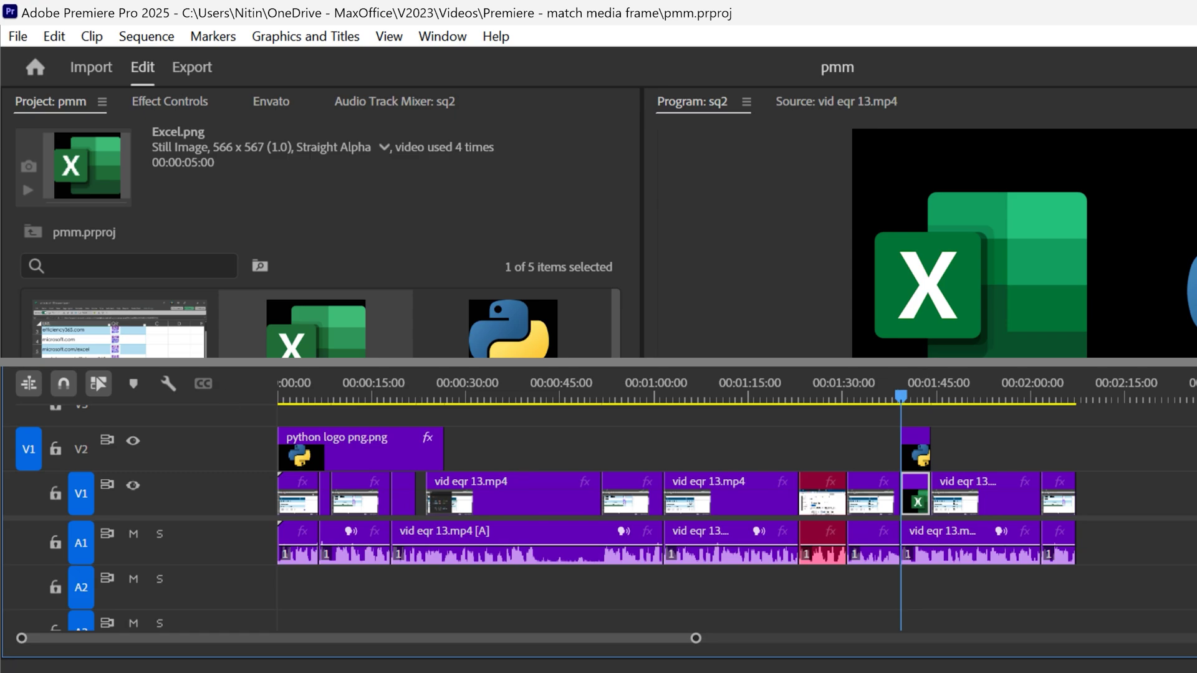
pyautogui.hotkey('shift', 'f')
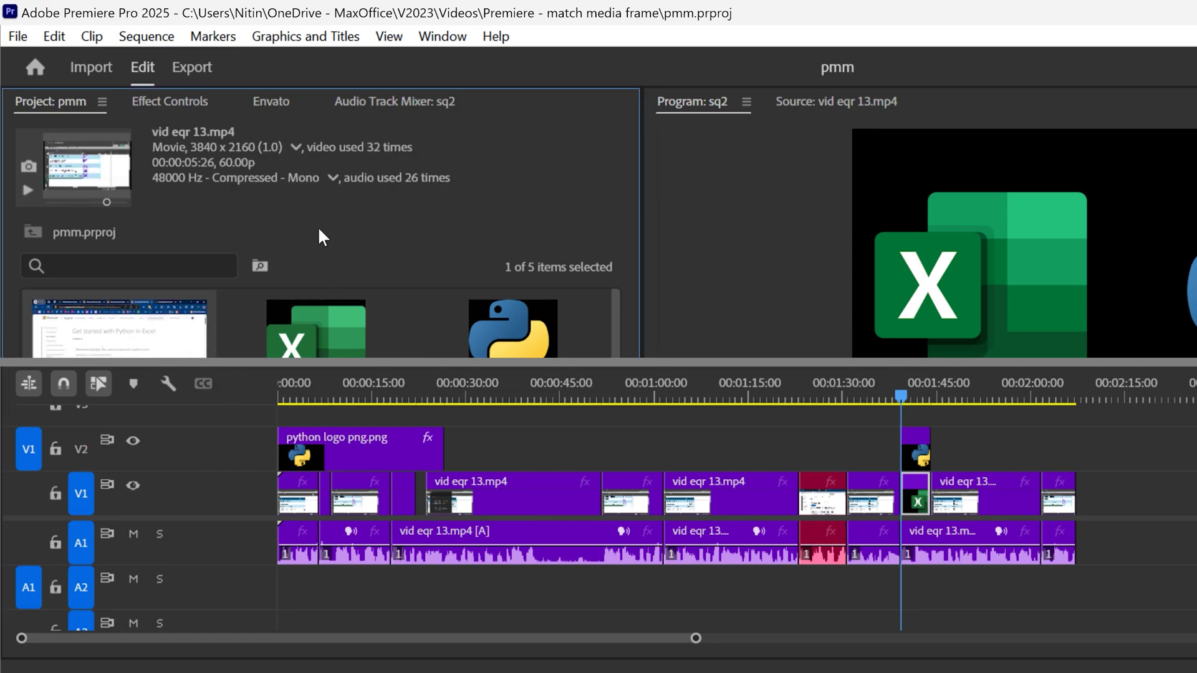
# - Move the sq2 playhead to about 00:01:12 and Match Frame to load vid eqr 13.mp4 at 00:08:09:24
pyautogui.click(296, 147)
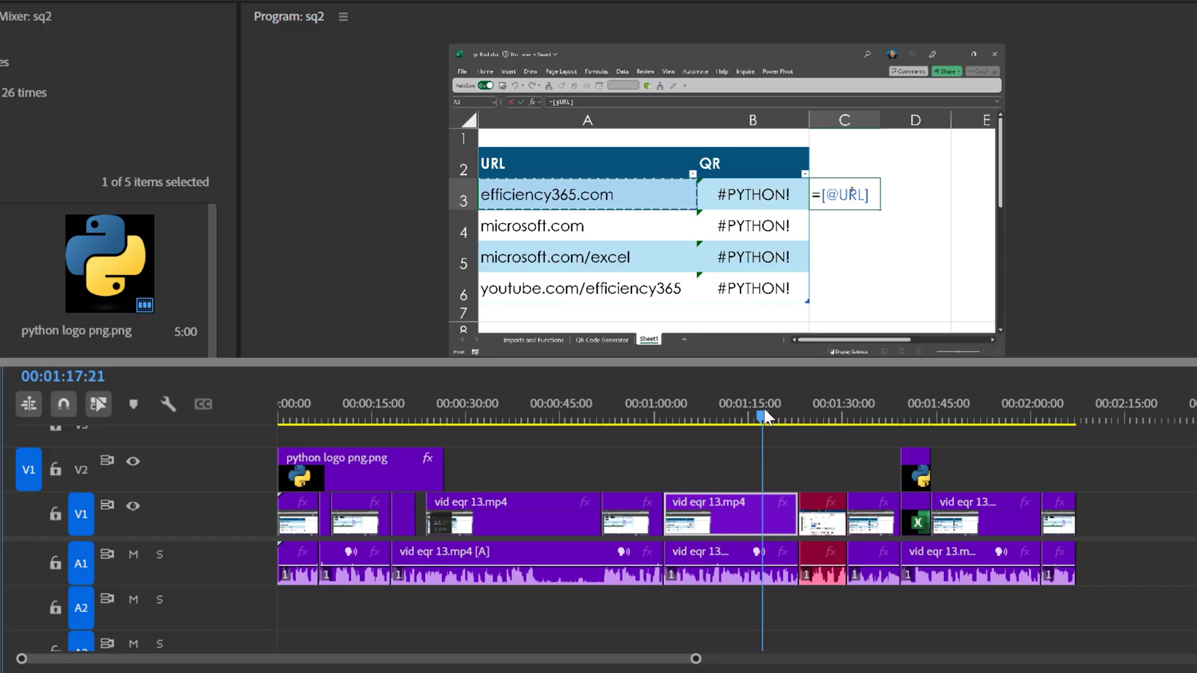
pyautogui.moveTo(763, 408); pyautogui.dragTo(735, 413)
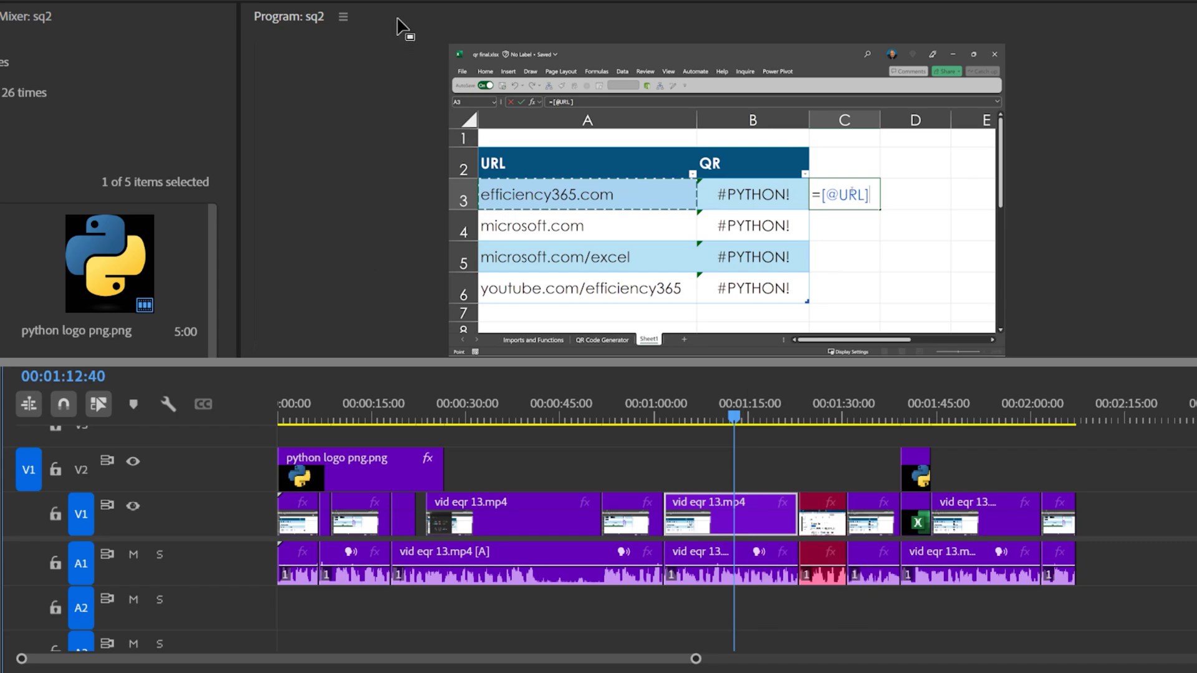
pyautogui.hotkey('alt', 's')
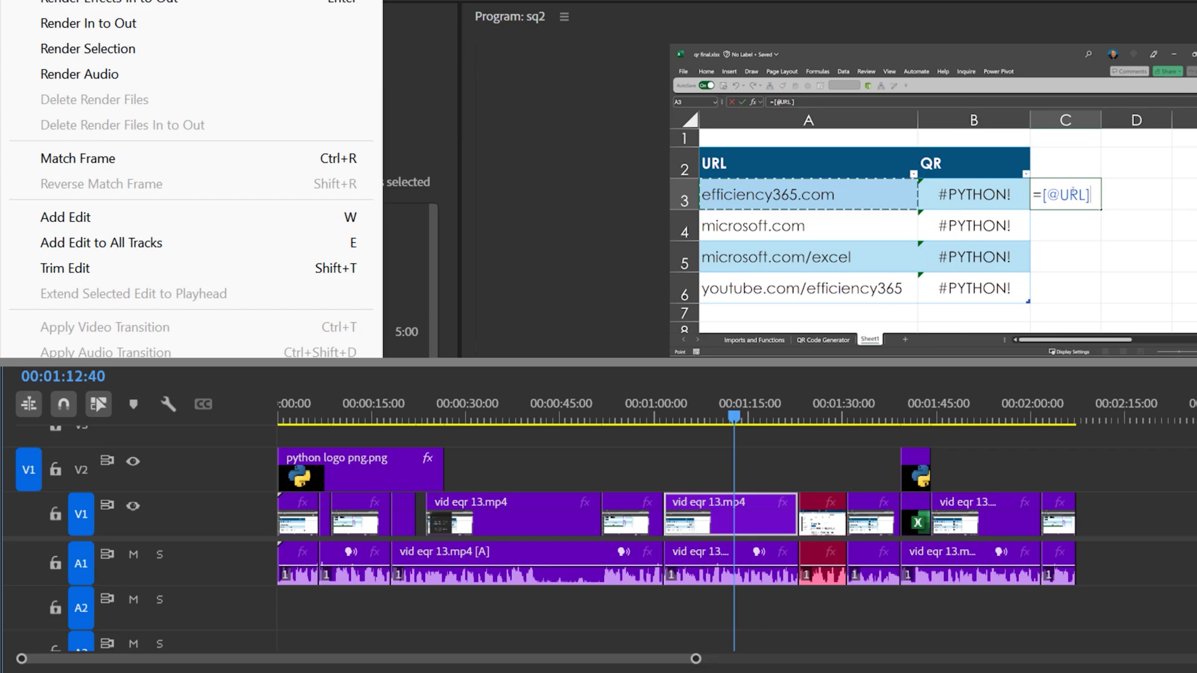
pyautogui.hotkey('ctrl', 'r')
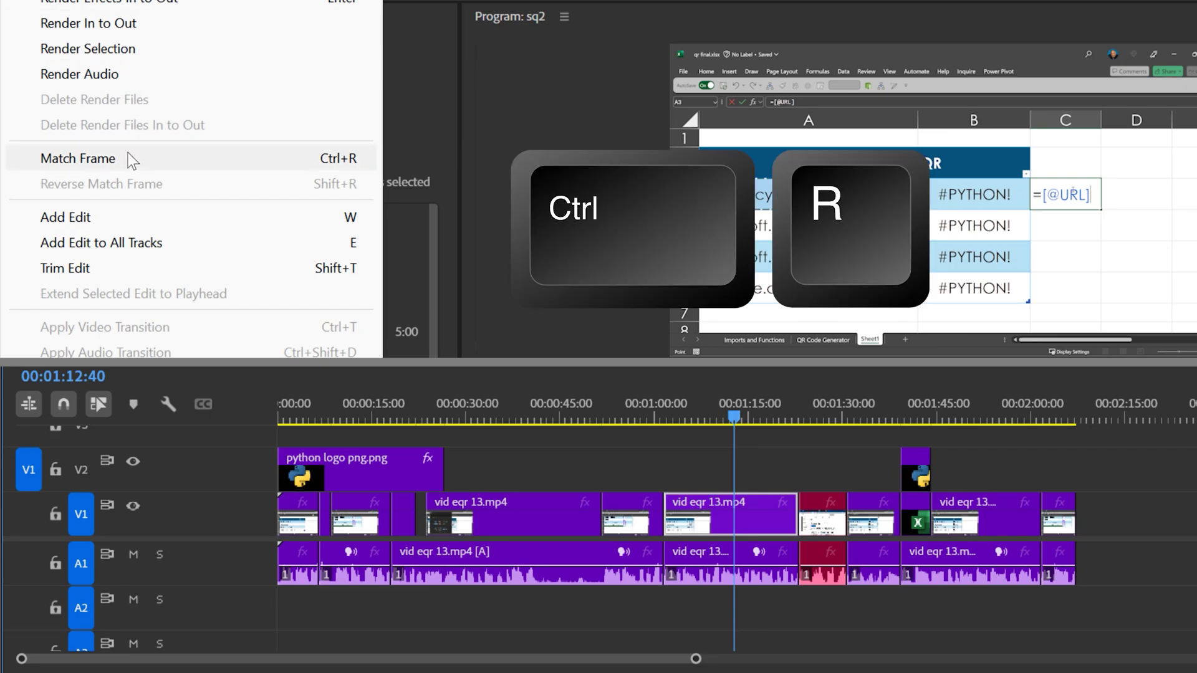
pyautogui.click(128, 158)
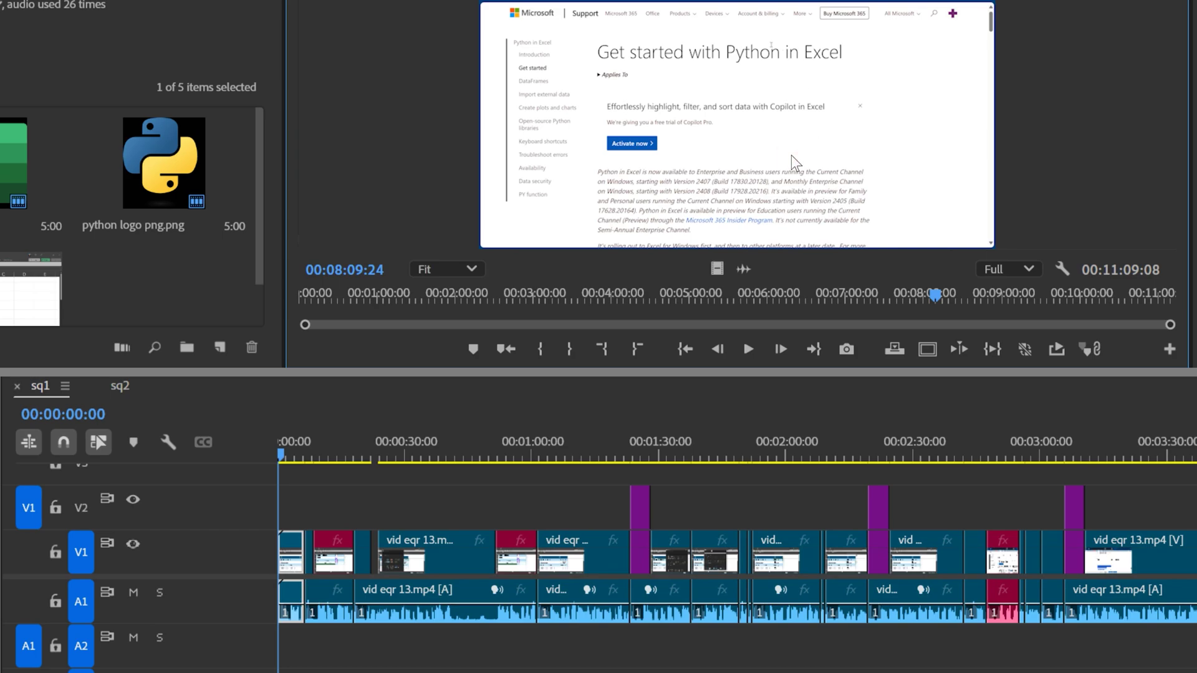
# - Reverse Match Frame the source frame into sq1, then move the playhead back to 00:00:16:08
pyautogui.click(125, 19)
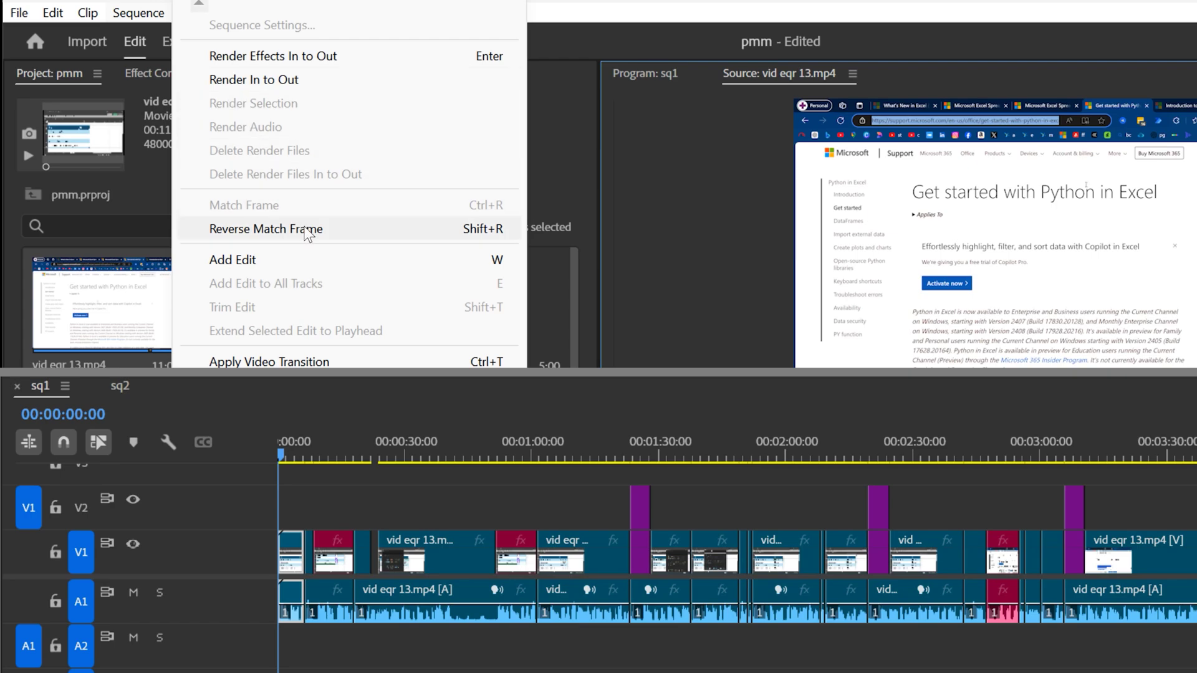
pyautogui.click(444, 233)
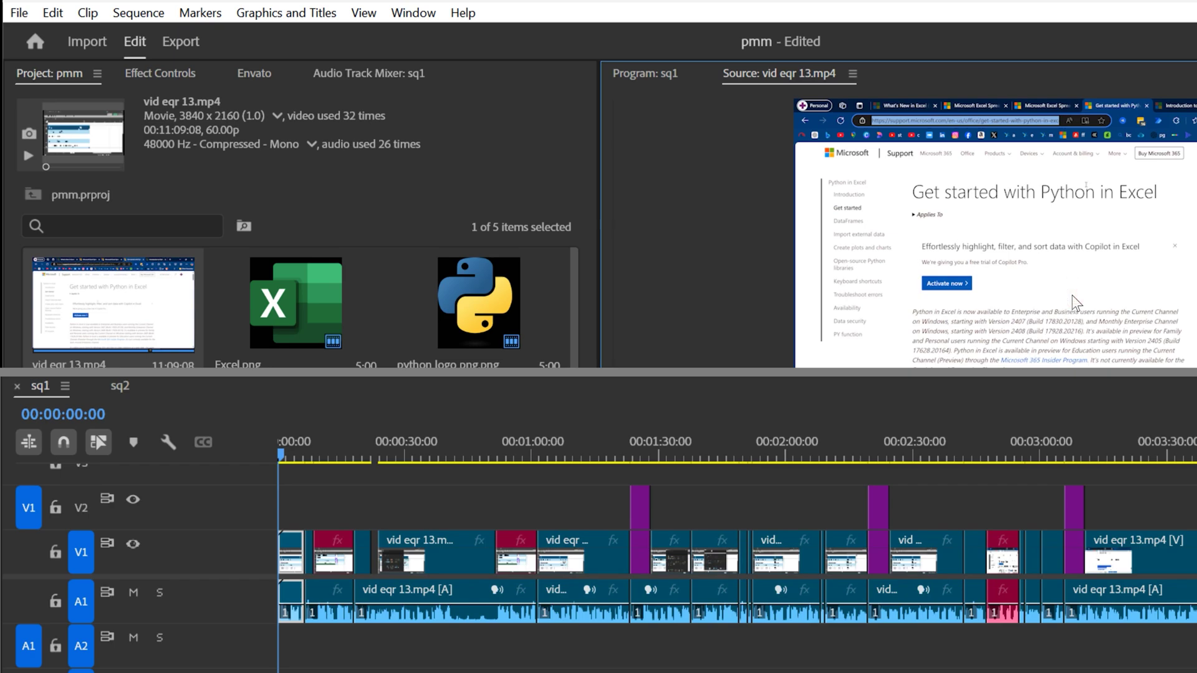
pyautogui.hotkey('shift', 'r')
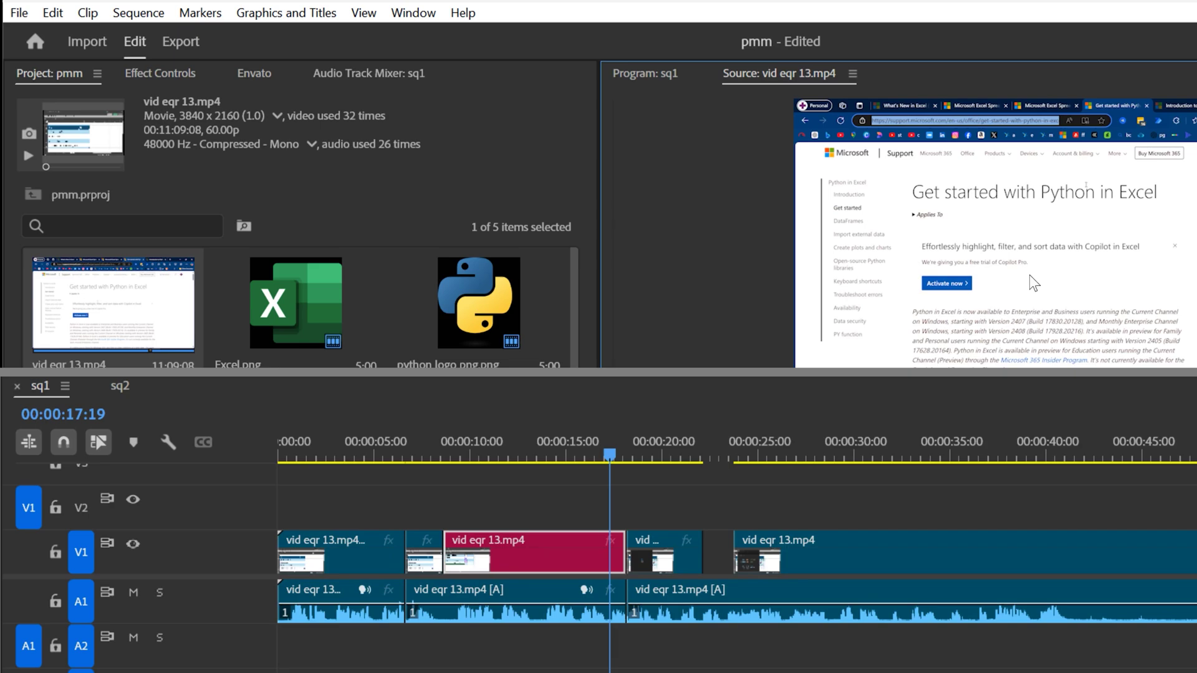
pyautogui.click(589, 453)
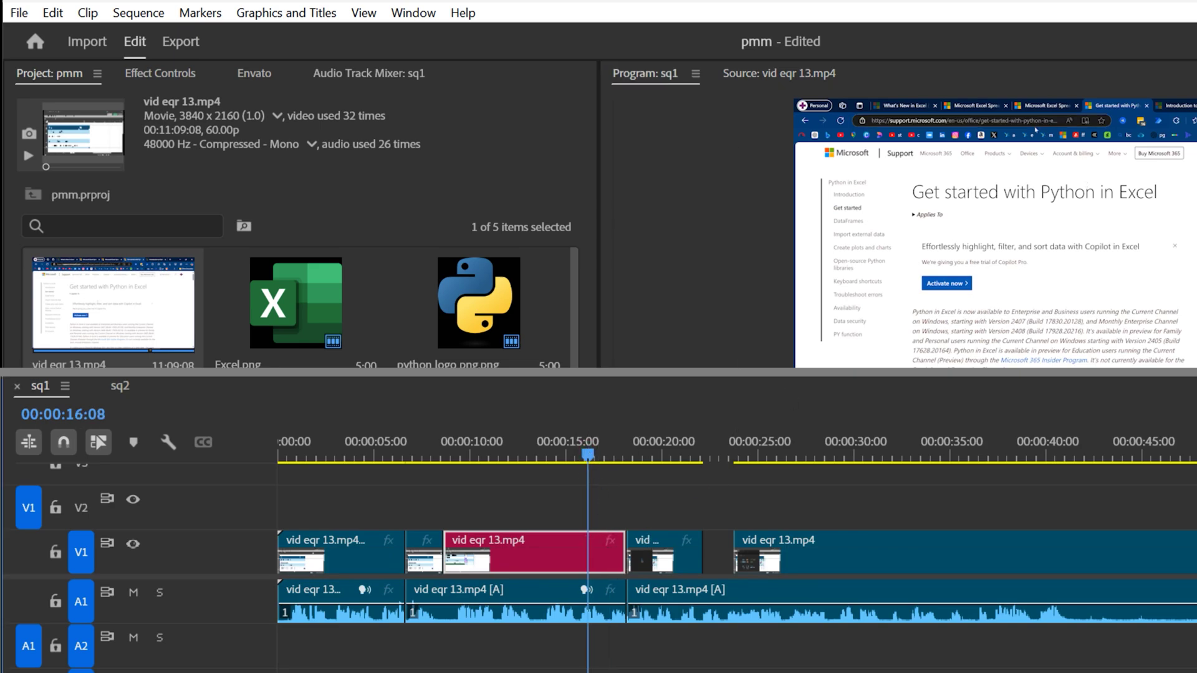
# - Cycle with Shift+R through the frame's uses in sq1 back to 00:01:00:42, and save project pmm
pyautogui.click(799, 73)
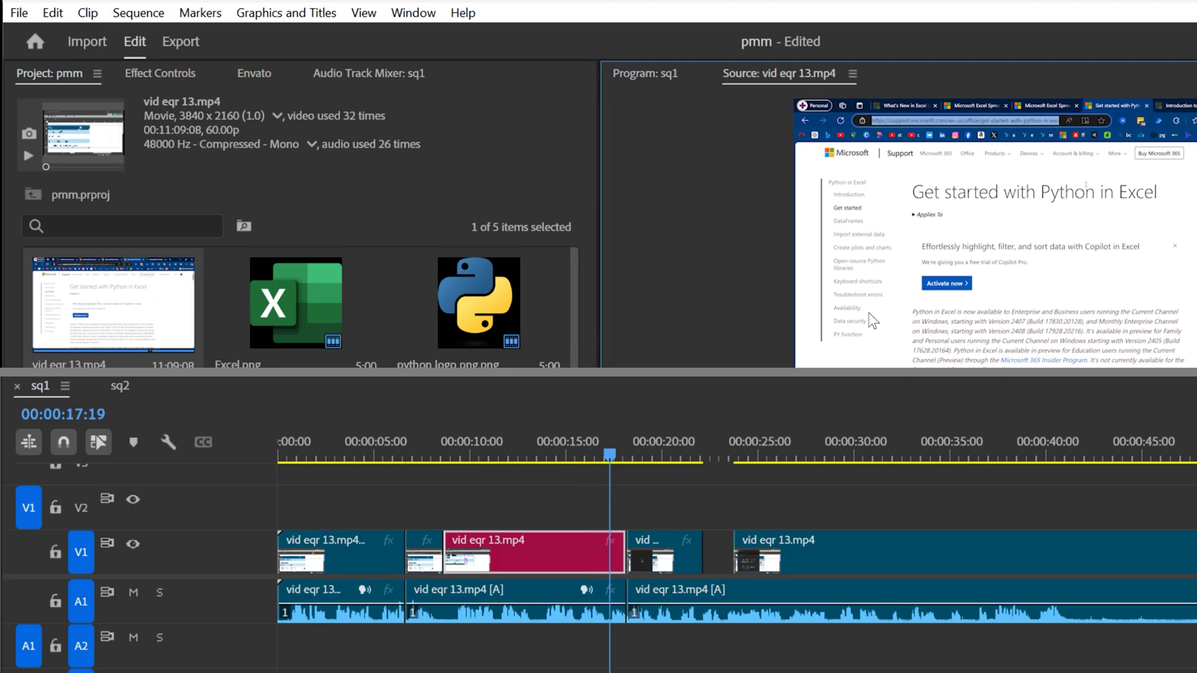
pyautogui.hotkey('shift', 'r')
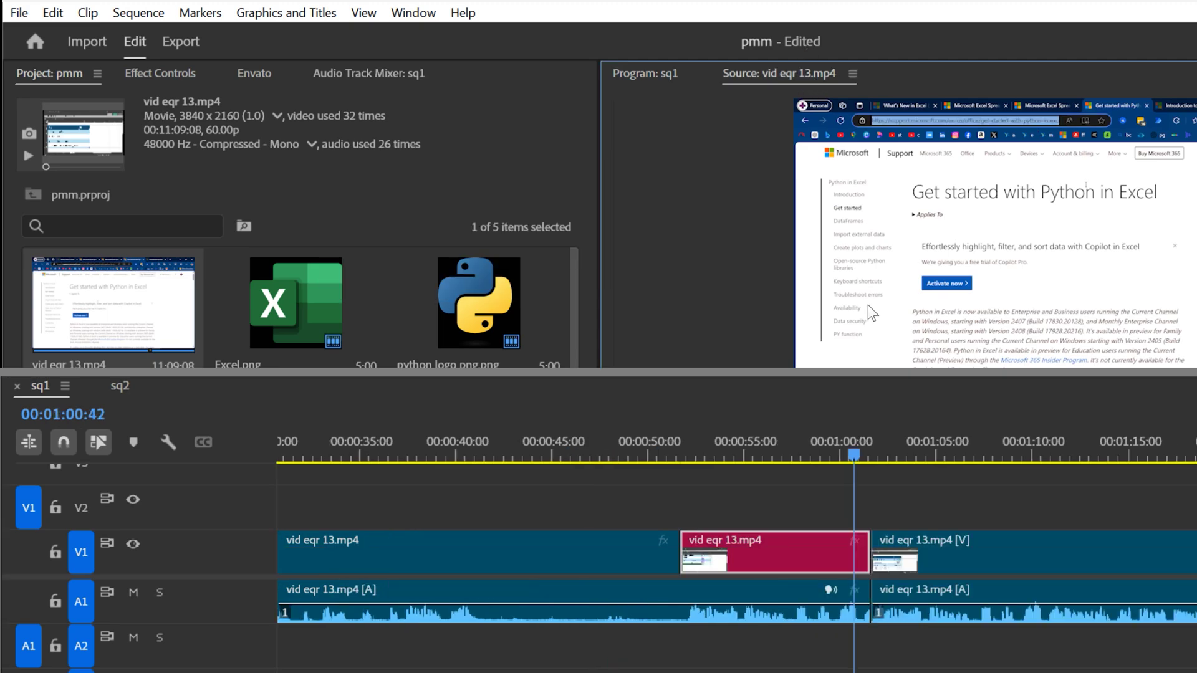
pyautogui.hotkey('shift', 'r')
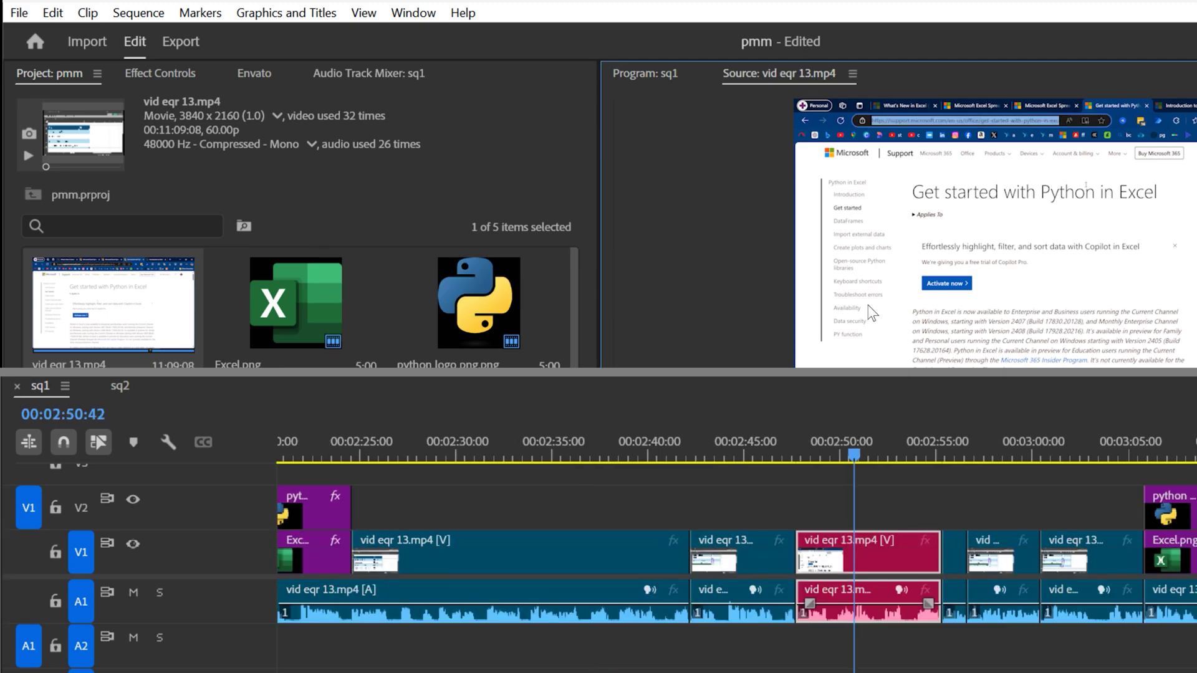
pyautogui.hotkey('shift', 'r')
pyautogui.hotkey('shift', 'r')
pyautogui.hotkey('shift', 'r')
pyautogui.hotkey('shift', 'r')
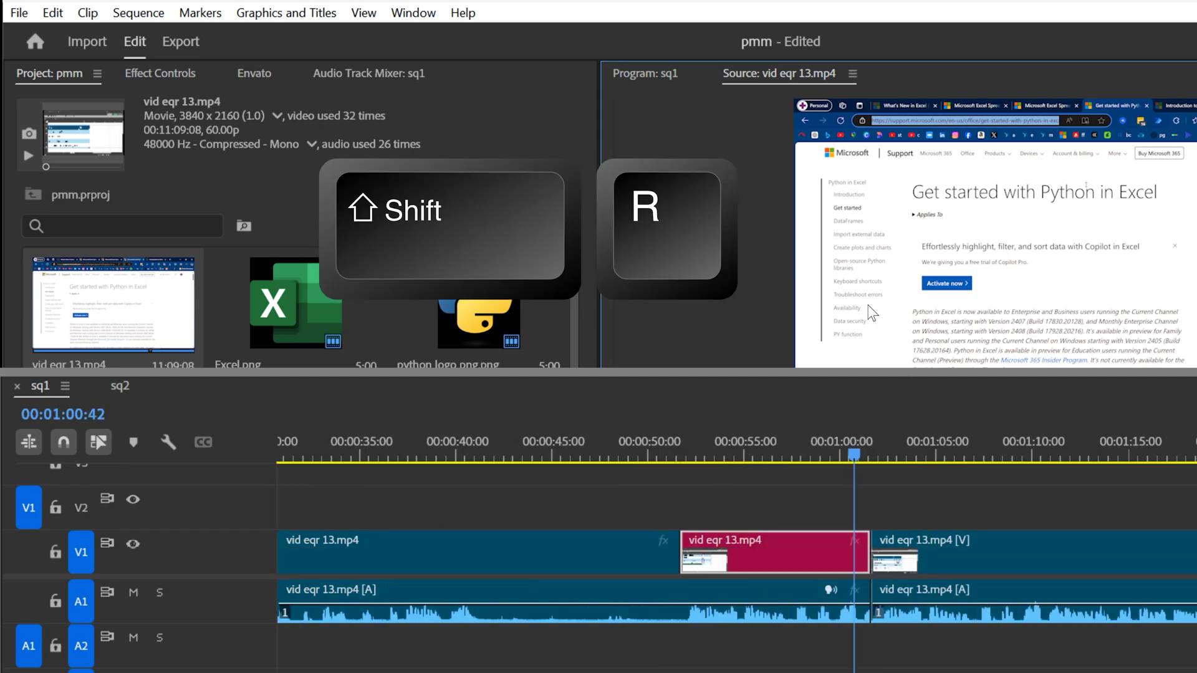
pyautogui.hotkey('shift', 'r')
pyautogui.hotkey('shift', 'r')
pyautogui.hotkey('shift', 'r')
pyautogui.hotkey('ctrl', 's')
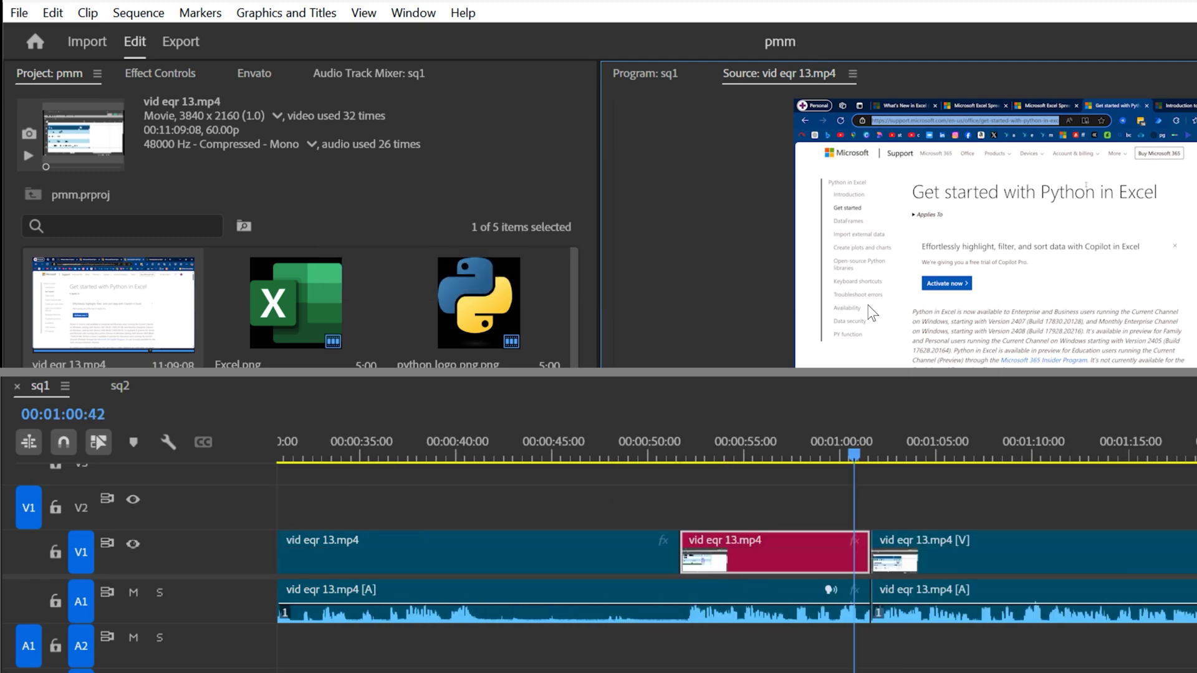
# - Zoom sq1 to fit, return to the start, and Shift+R through clips using source frame 00:08:08:37
pyautogui.press('\\')
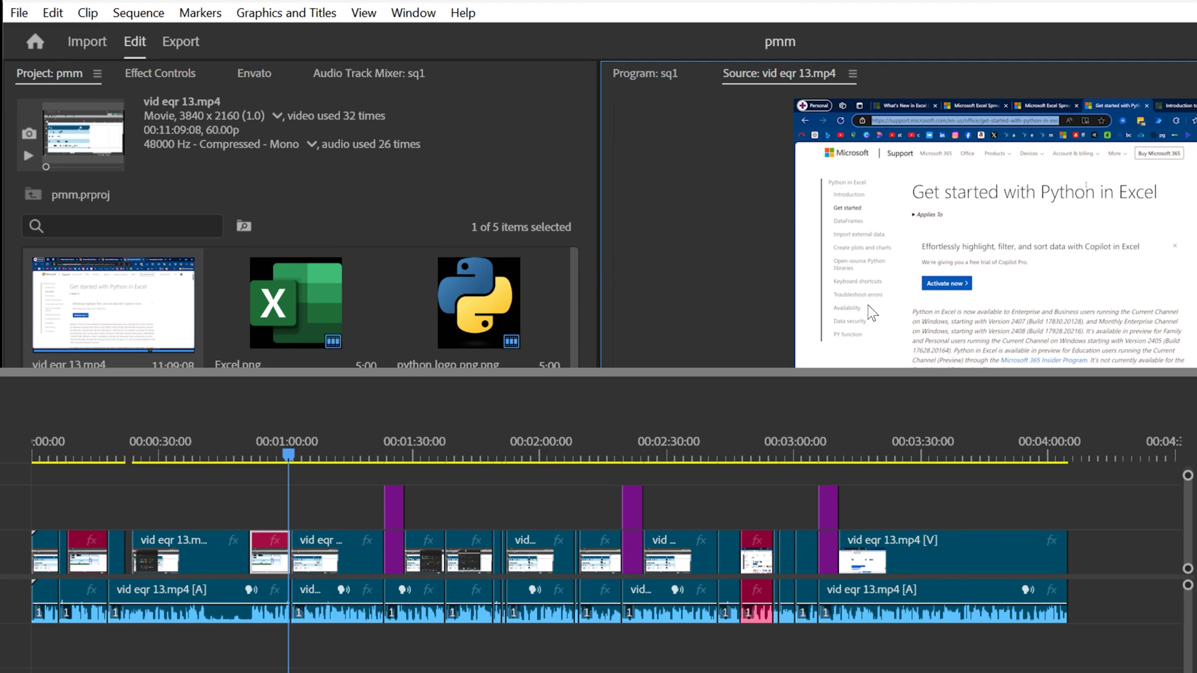
pyautogui.press('Home')
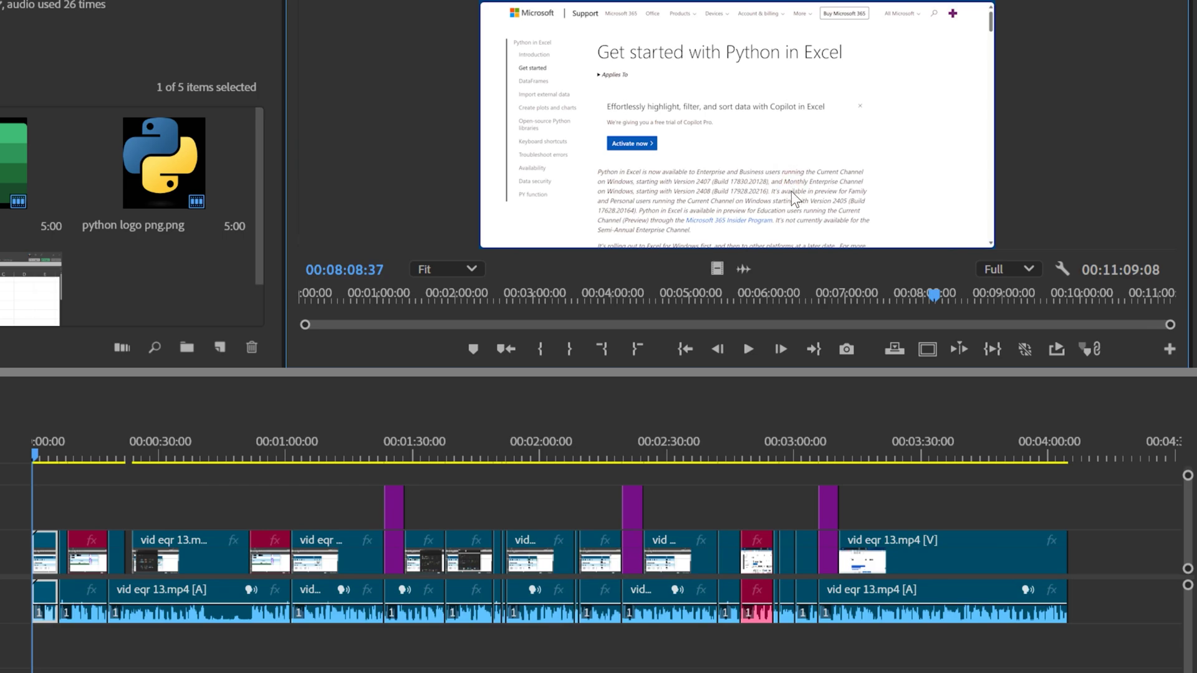
pyautogui.scroll(-3, 790, 191)
pyautogui.hotkey('shift', 'r')
pyautogui.hotkey('shift', 'r')
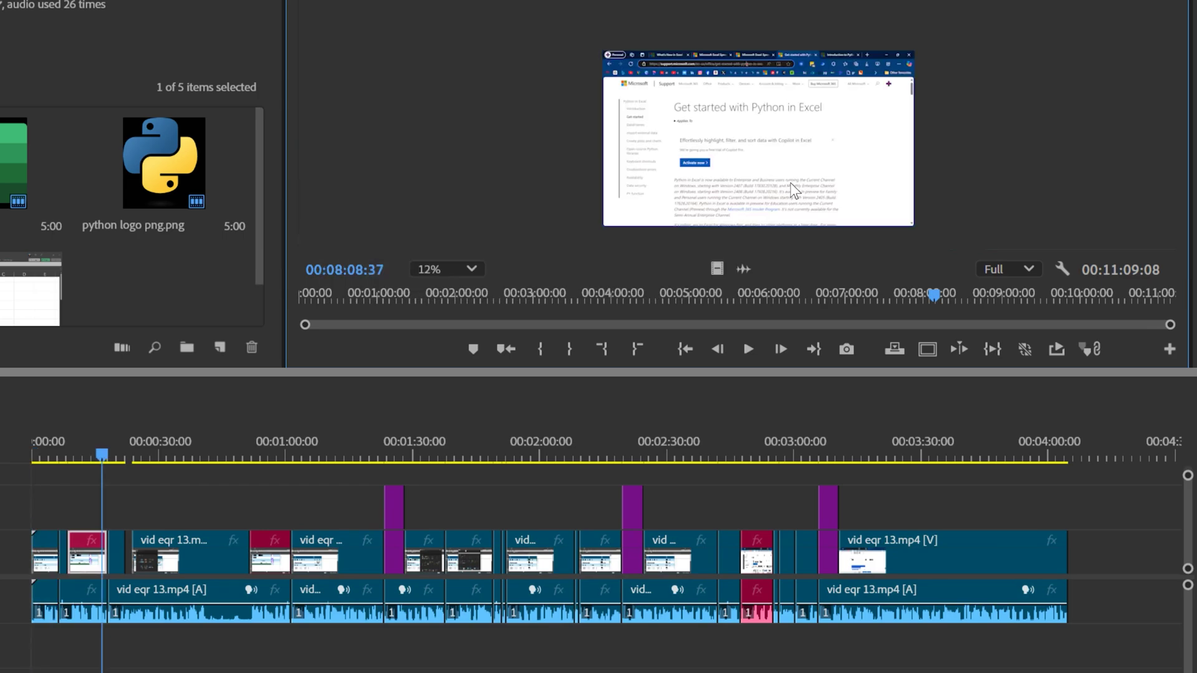
pyautogui.hotkey('shift', 'r')
pyautogui.hotkey('shift', 'r')
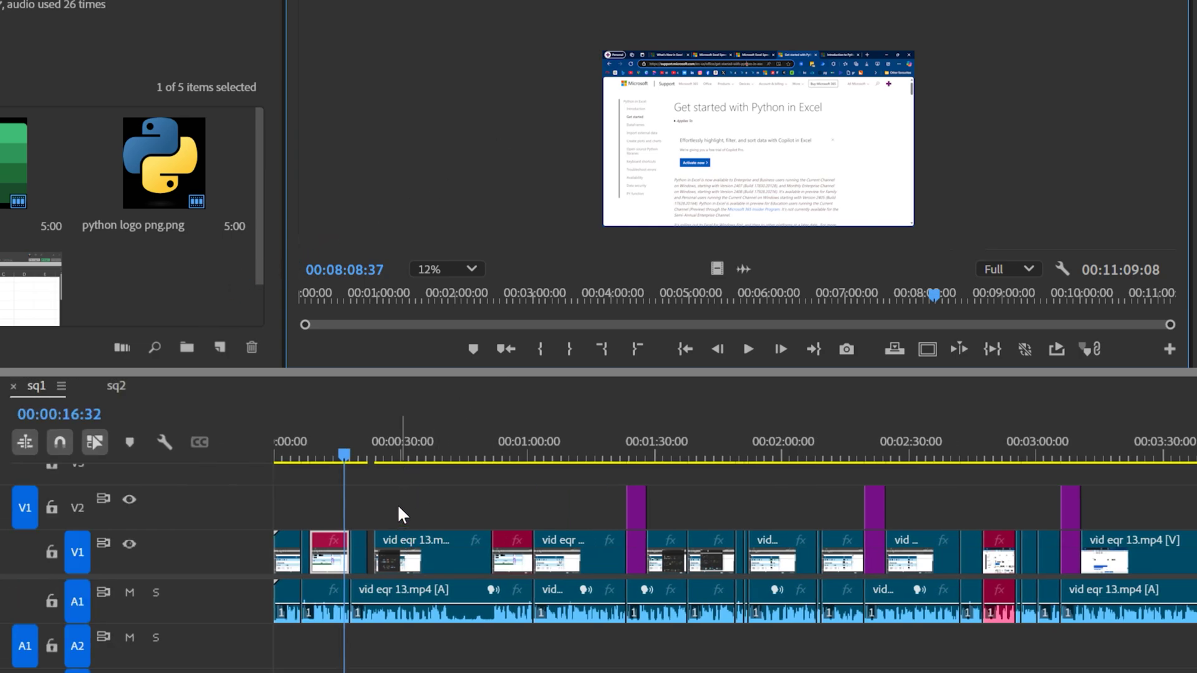
# - In sq2 from the start, Shift+R to the matching vid eqr 13.mp4 clips near 00:01:00 and 00:01:28
pyautogui.click(115, 389)
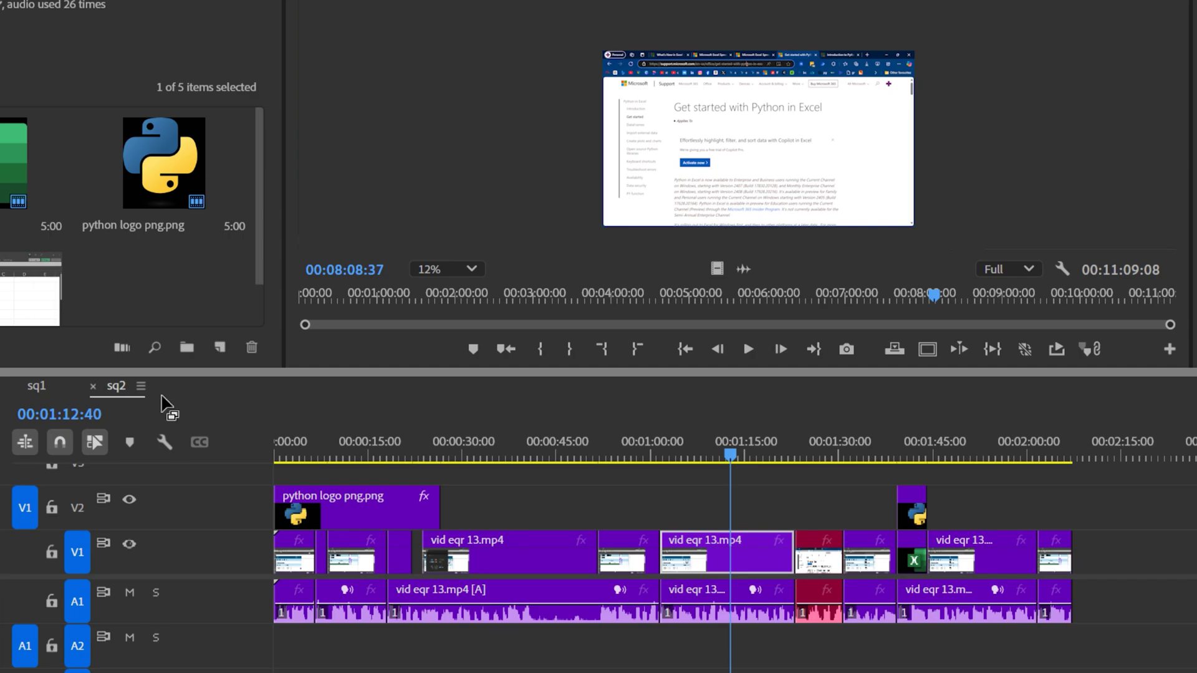
pyautogui.press('Home')
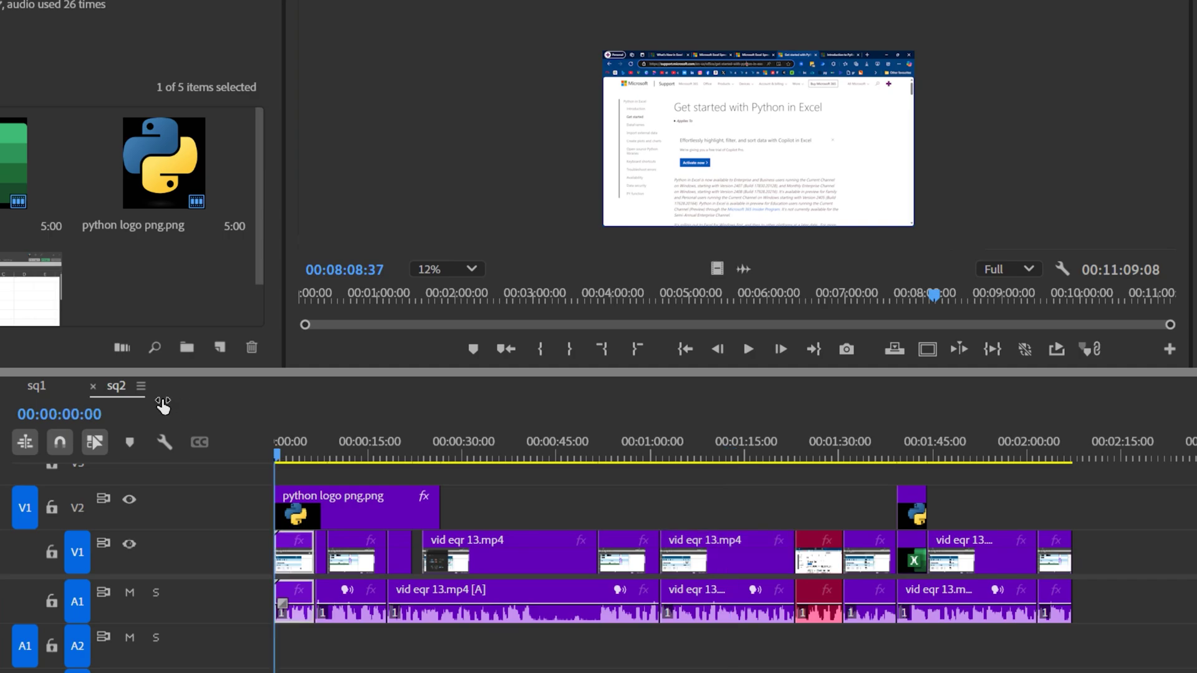
pyautogui.click(780, 106)
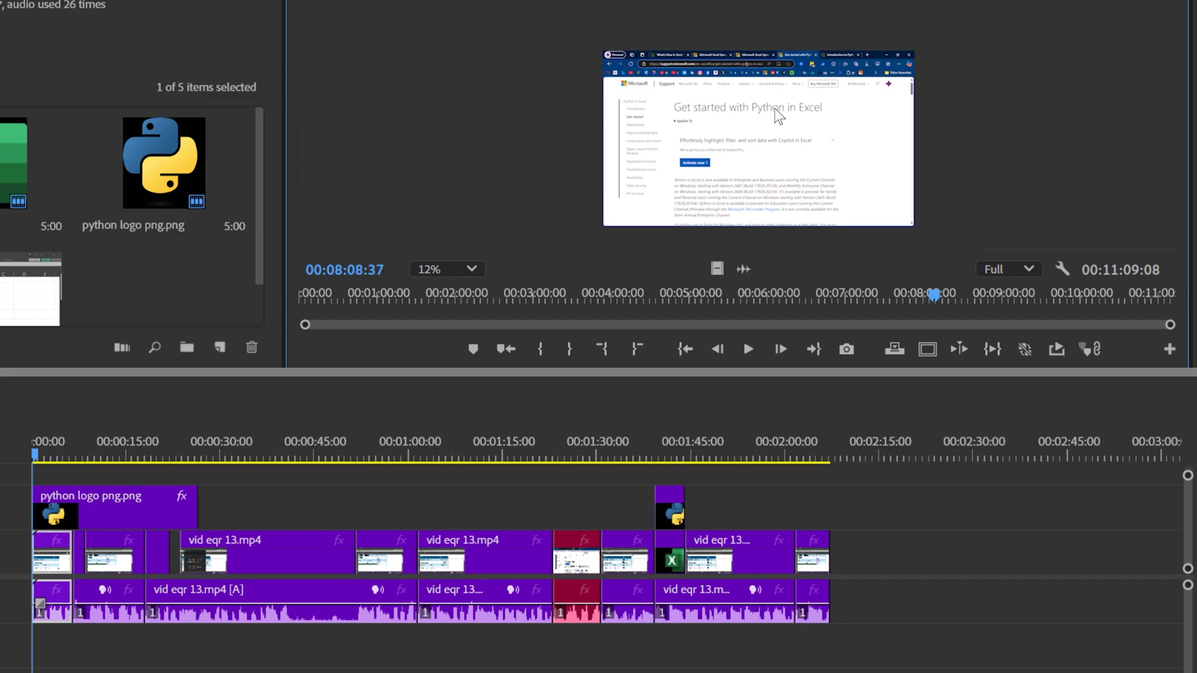
pyautogui.hotkey('shift', 'r')
pyautogui.click(776, 107)
pyautogui.hotkey('shift', 'r')
pyautogui.hotkey('shift', 'r')
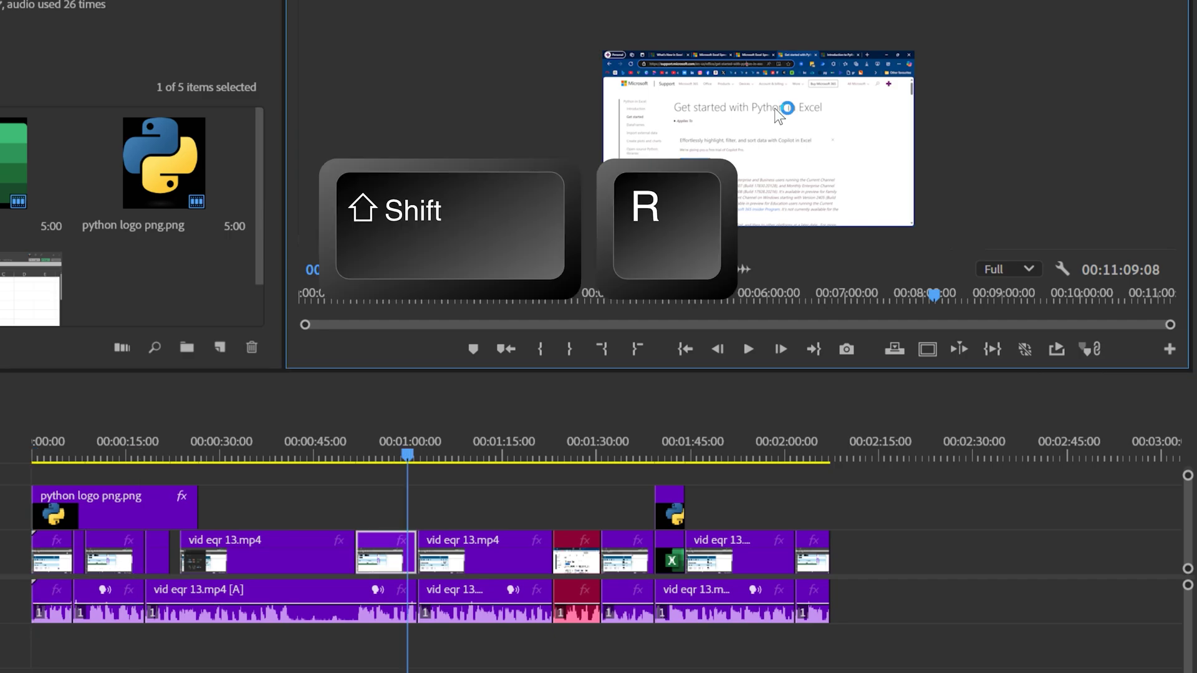